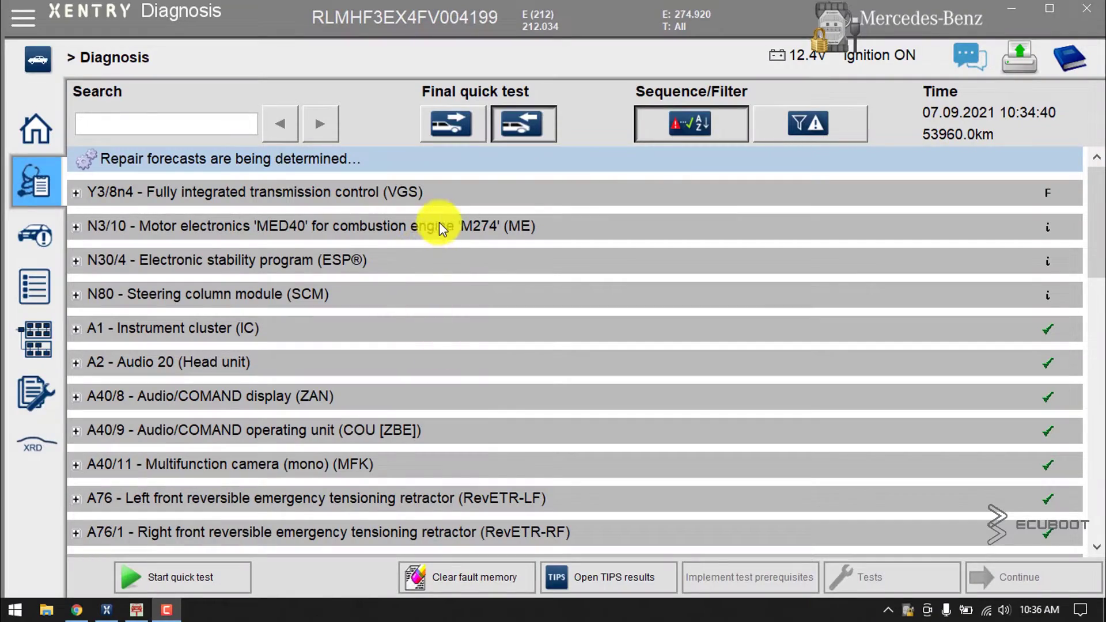
Expand the Y3/8n4 and N3/10 quick test entries to read faults U010300 and U010387
{"action": "left_click", "coordinate": [706, 197]}
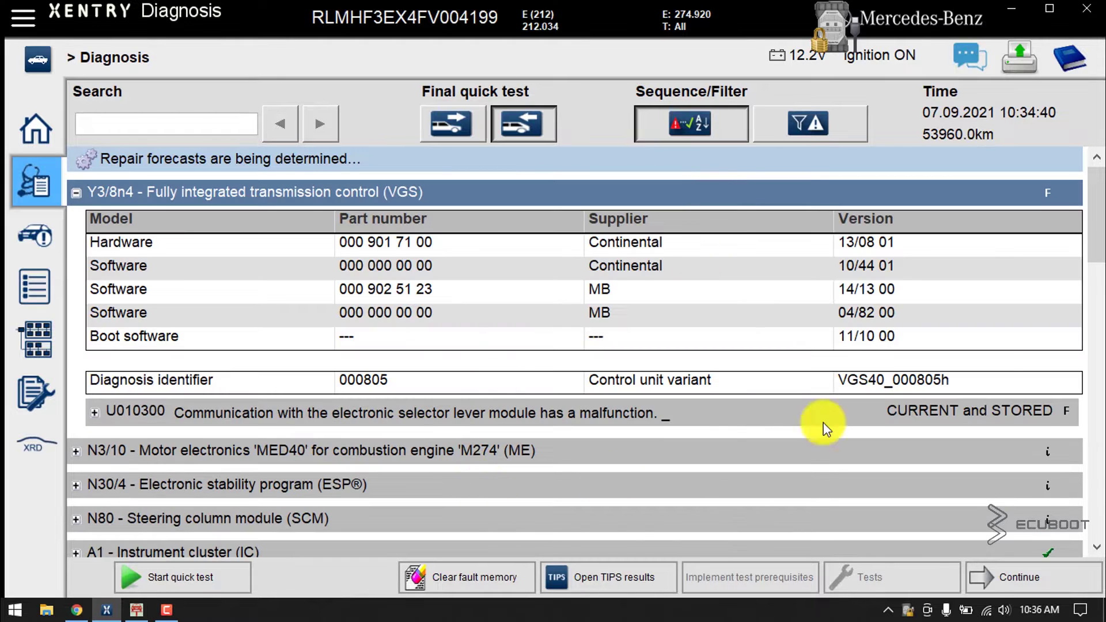
{"action": "scroll", "coordinate": [1091, 231], "scroll_direction": "down", "scroll_amount": 3}
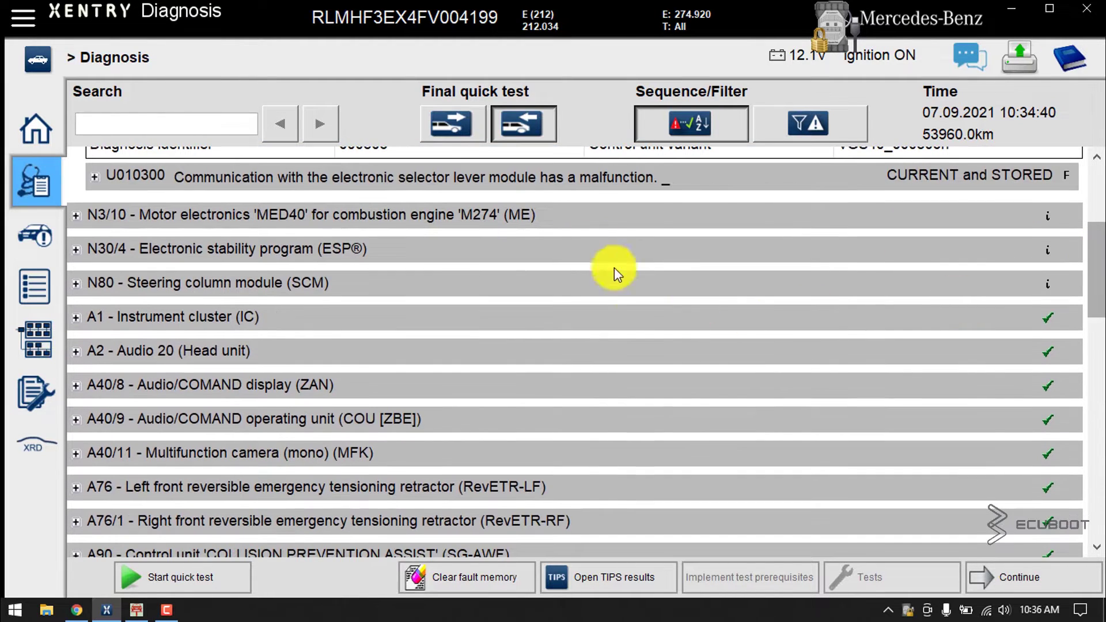
{"action": "left_click", "coordinate": [581, 225]}
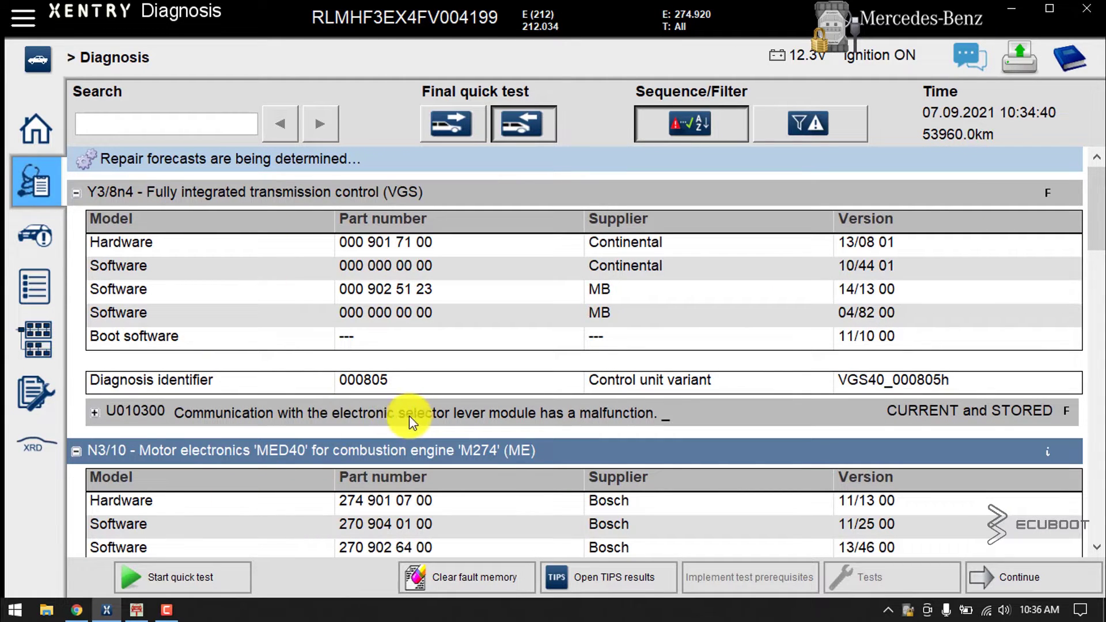
{"action": "left_click_drag", "start_coordinate": [1096, 199], "coordinate": [1100, 266]}
{"action": "scroll", "coordinate": [700, 234], "scroll_direction": "up", "scroll_amount": 1}
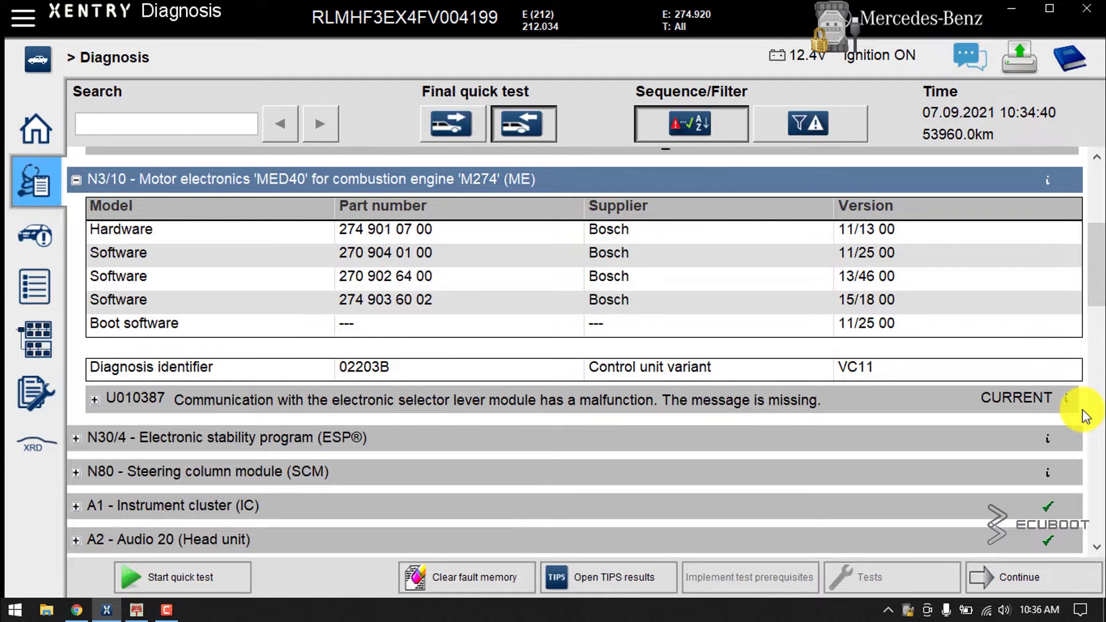
{"action": "scroll", "coordinate": [1085, 416], "scroll_direction": "down", "scroll_amount": 3}
Expand the N30/4 ESP and N80 steering column entries to read faults C054100 and U119800
{"action": "left_click", "coordinate": [359, 260]}
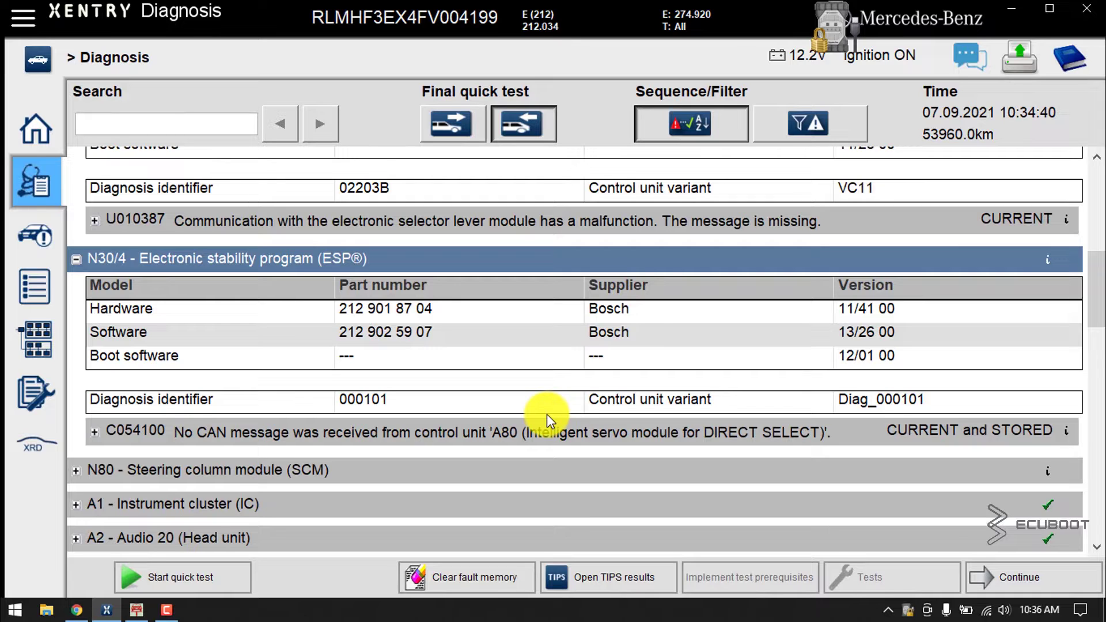
{"action": "scroll", "coordinate": [547, 414], "scroll_direction": "up", "scroll_amount": 1}
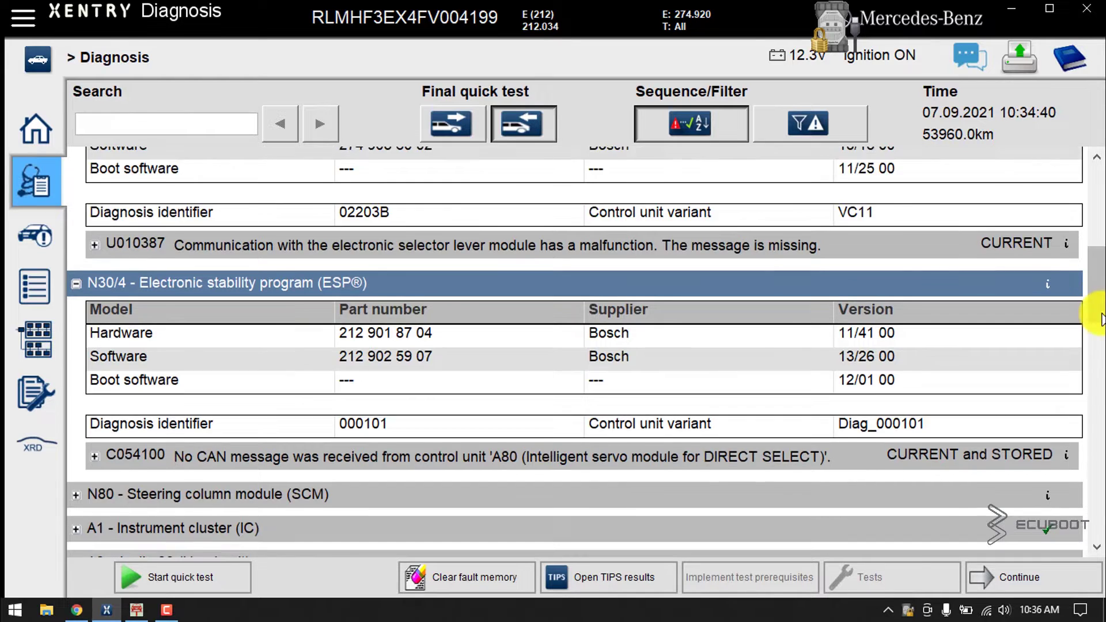
{"action": "scroll", "coordinate": [546, 408], "scroll_direction": "down", "scroll_amount": 3}
{"action": "left_click", "coordinate": [363, 339]}
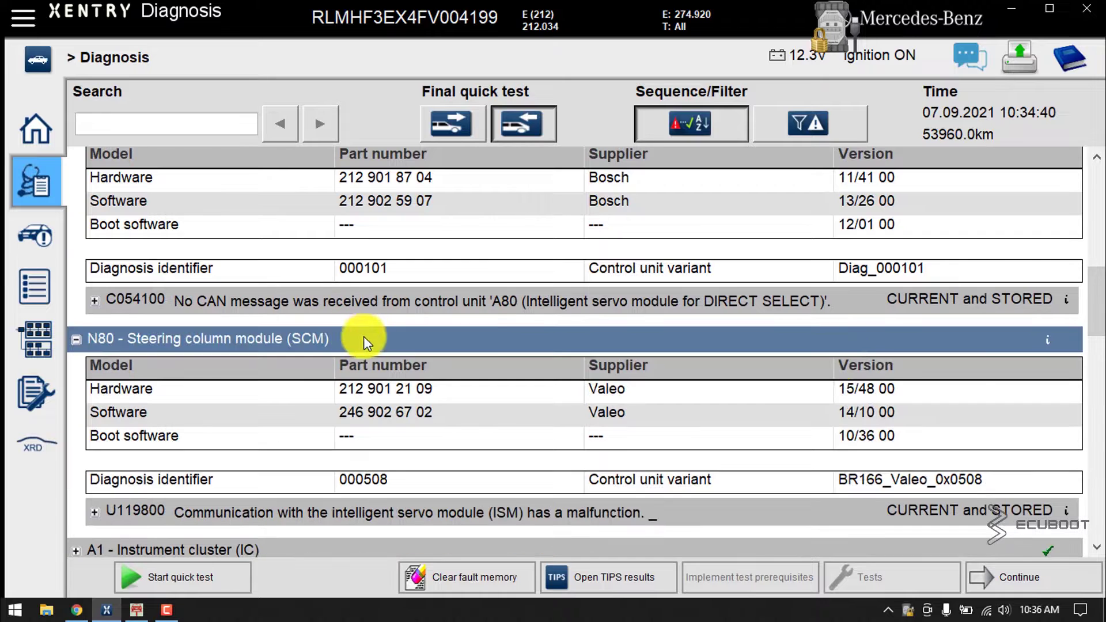
{"action": "left_click_drag", "start_coordinate": [1093, 297], "coordinate": [1093, 358]}
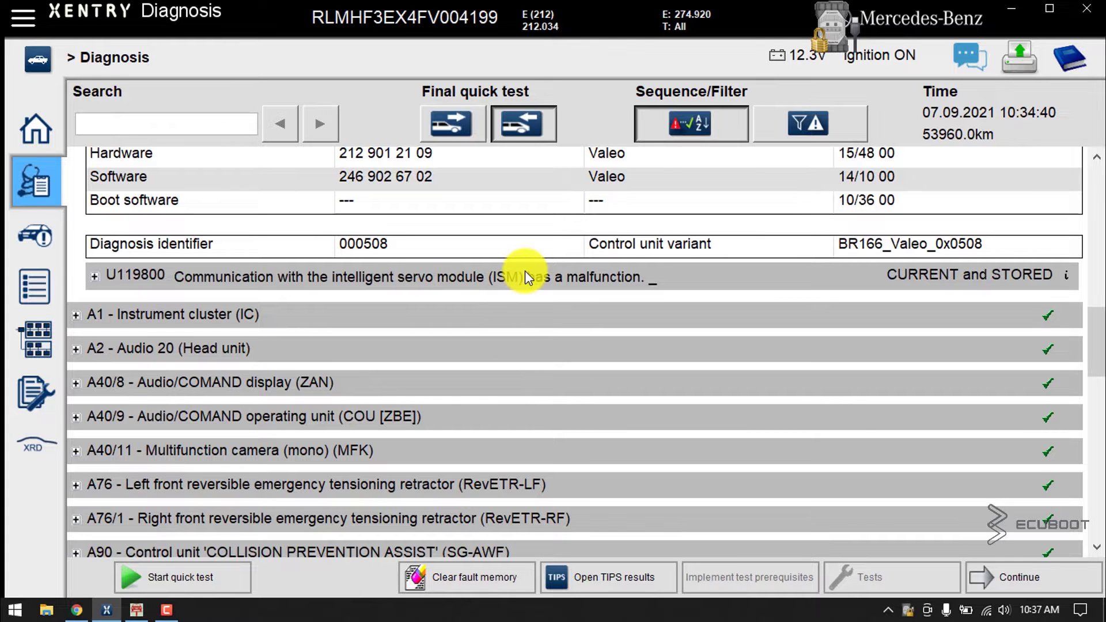
{"action": "left_click_drag", "start_coordinate": [1095, 311], "coordinate": [841, 248]}
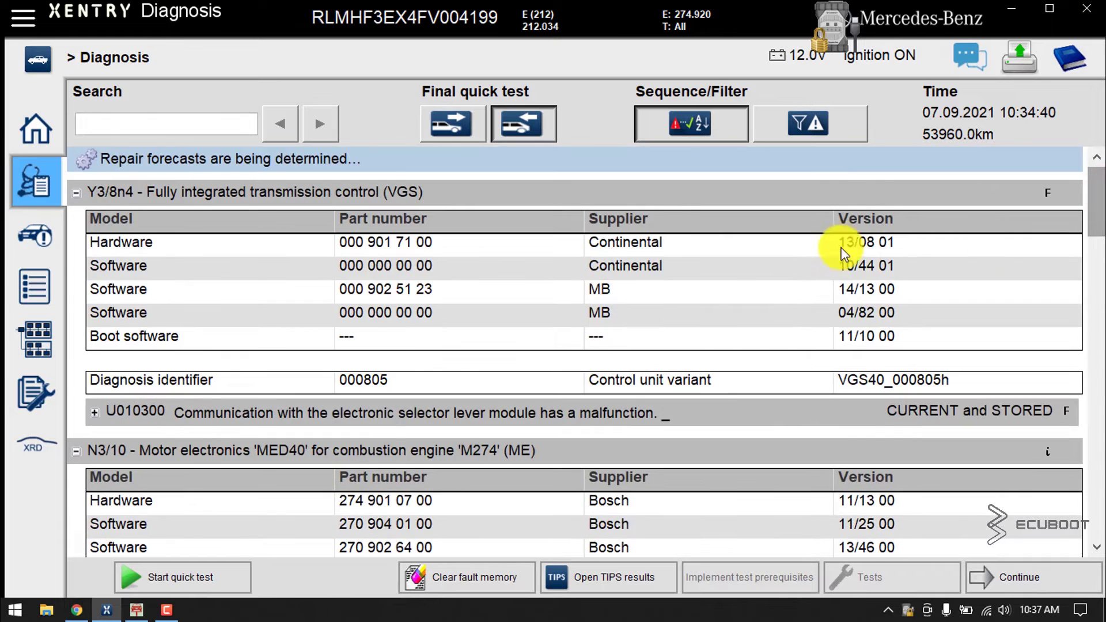
{"action": "scroll", "coordinate": [500, 441], "scroll_direction": "down", "scroll_amount": 3}
Bring up the network wiring diagram document and pan across it
{"action": "left_click", "coordinate": [134, 609]}
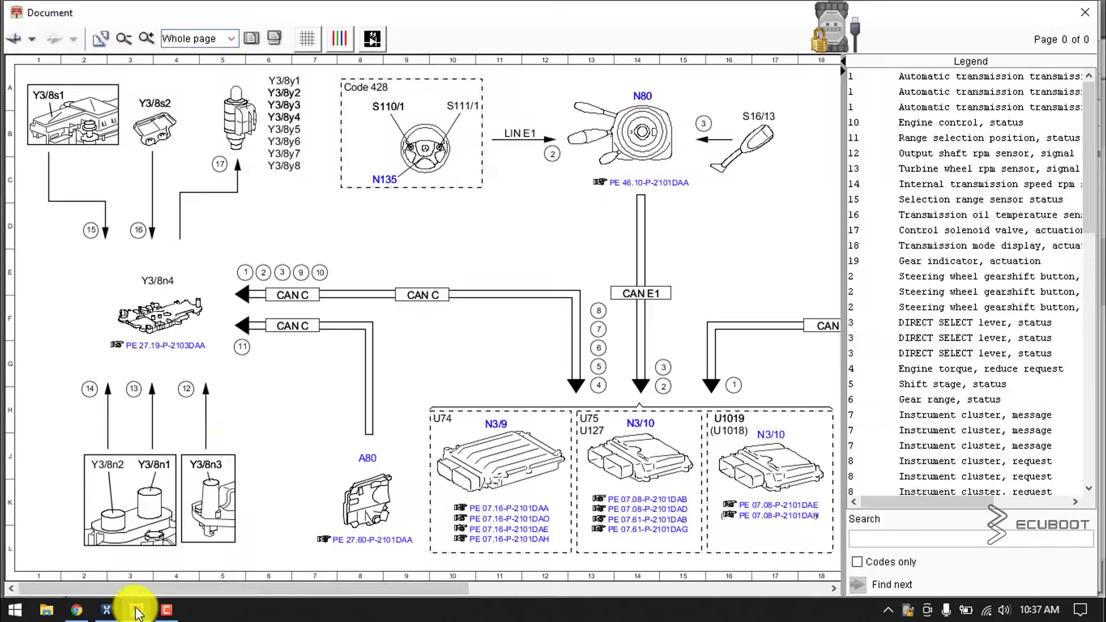
{"action": "left_click_drag", "start_coordinate": [219, 588], "coordinate": [371, 588]}
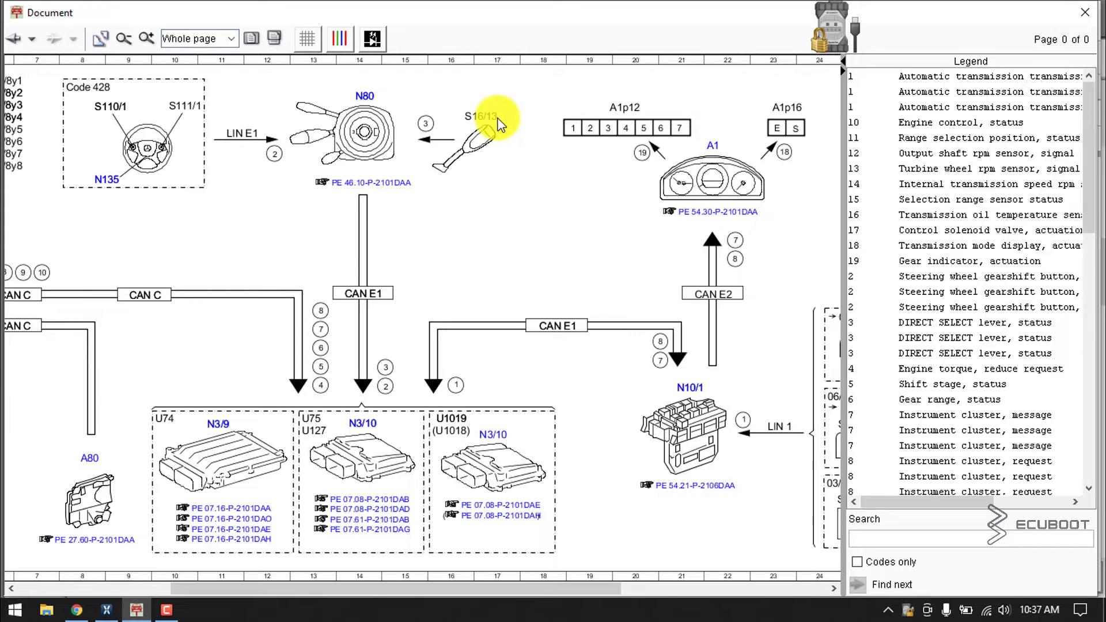
{"action": "scroll", "coordinate": [365, 486], "scroll_direction": "left", "scroll_amount": 5}
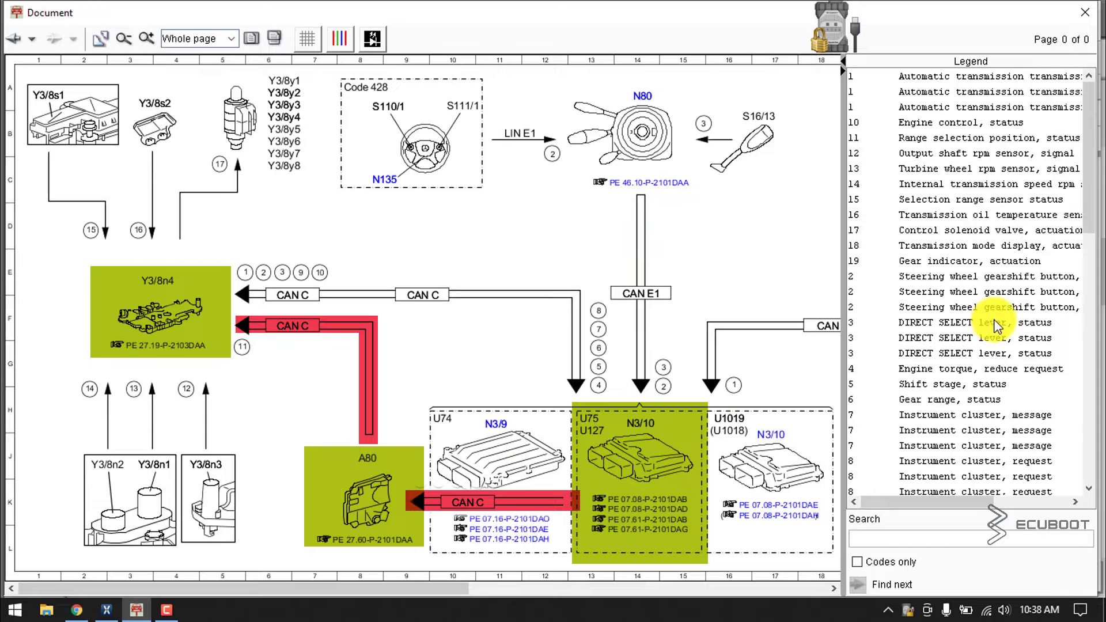
Select A80 in the legend and widen it to show 'intelligent servo module for DIRECT SELECT'
{"action": "scroll", "coordinate": [996, 326], "scroll_direction": "down", "scroll_amount": 9}
{"action": "scroll", "coordinate": [876, 224], "scroll_direction": "up", "scroll_amount": 1}
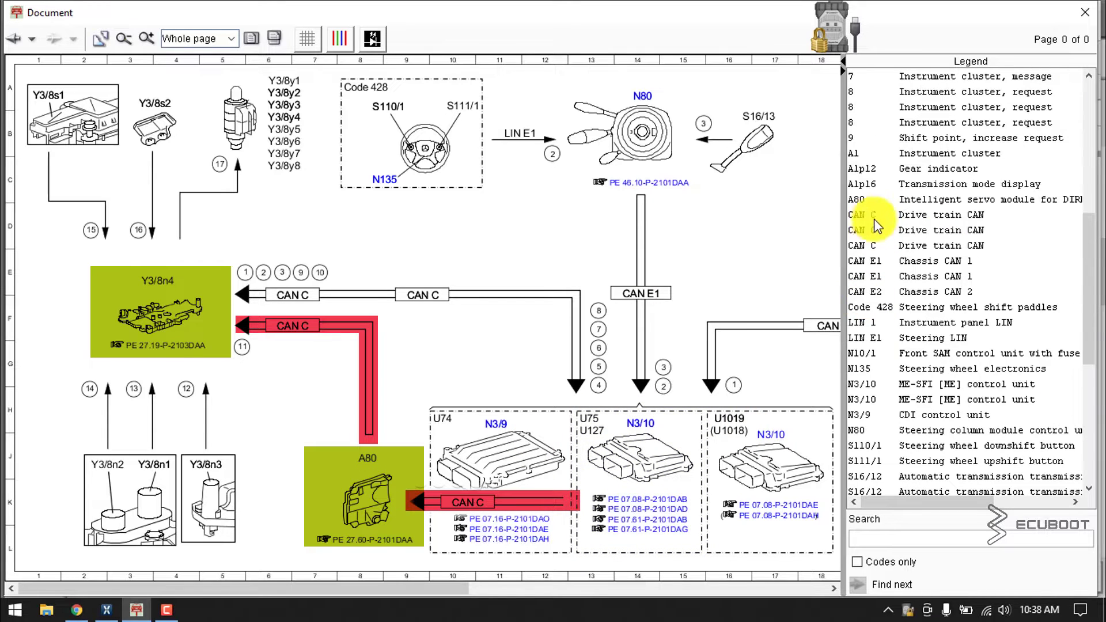
{"action": "left_click", "coordinate": [864, 200]}
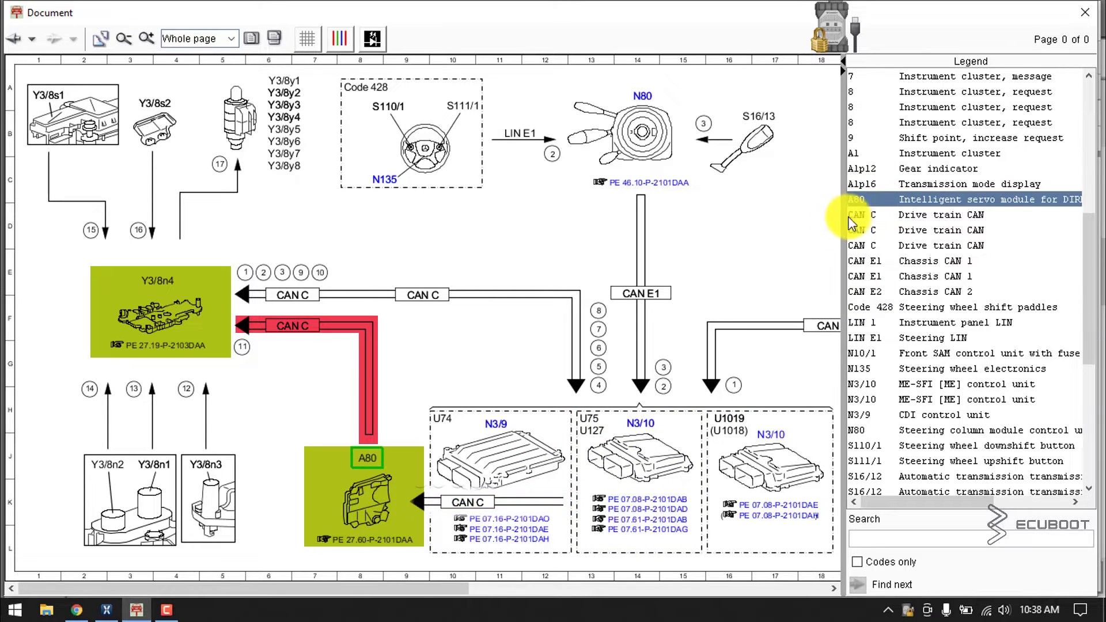
{"action": "left_click_drag", "start_coordinate": [841, 215], "coordinate": [796, 215]}
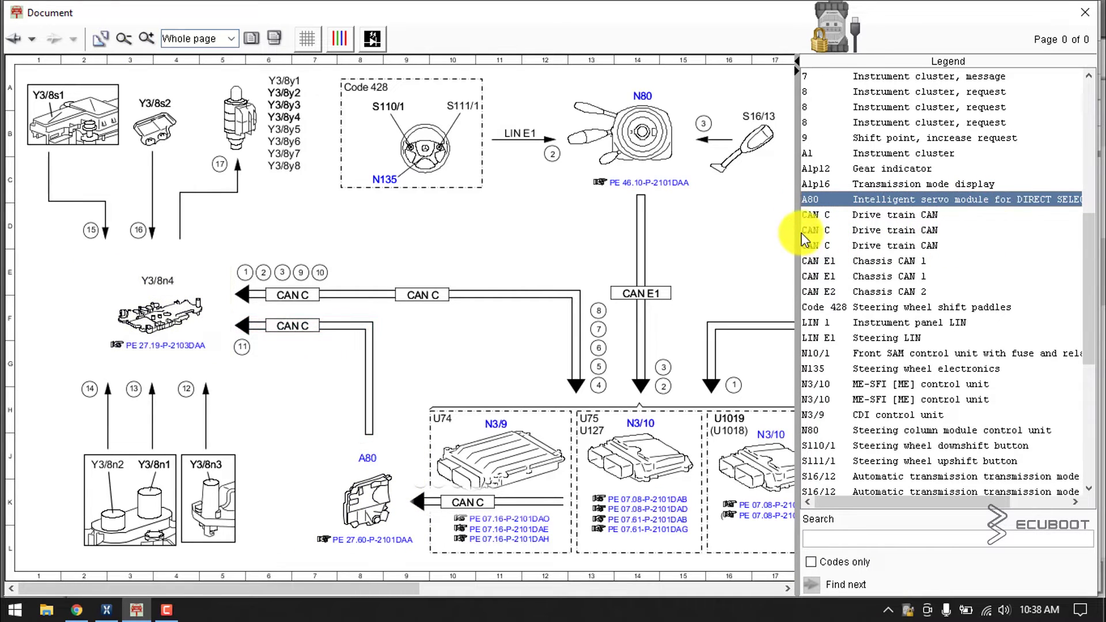
Open the A80 wiring diagram PE 27.60-P-2101DAA and highlight the N10/2 fuse supply
{"action": "left_click", "coordinate": [373, 540]}
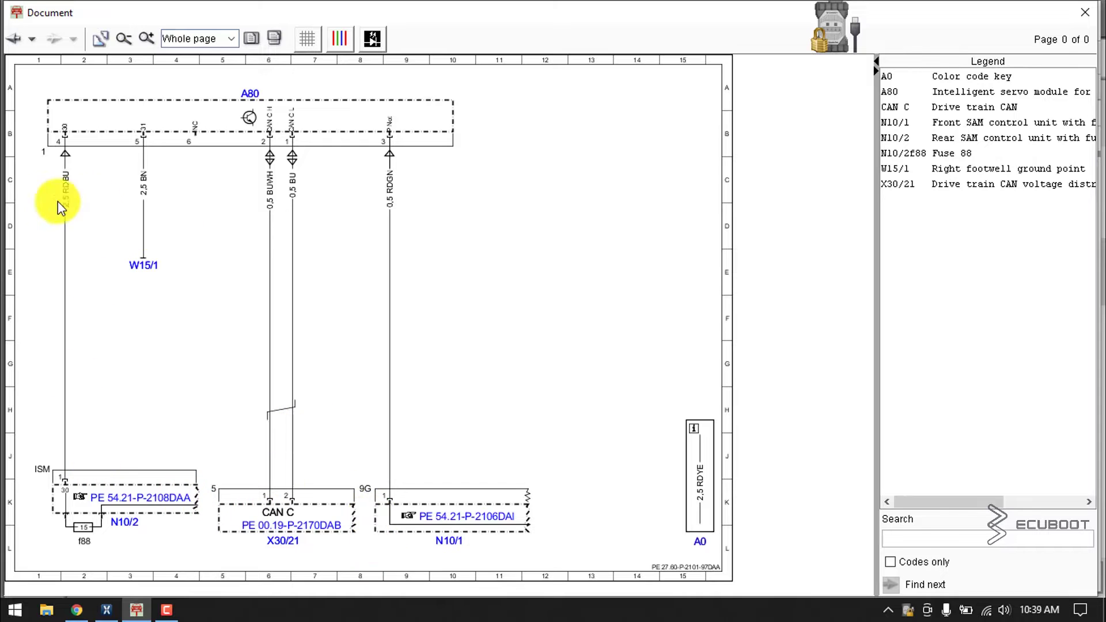
{"action": "left_click", "coordinate": [111, 506]}
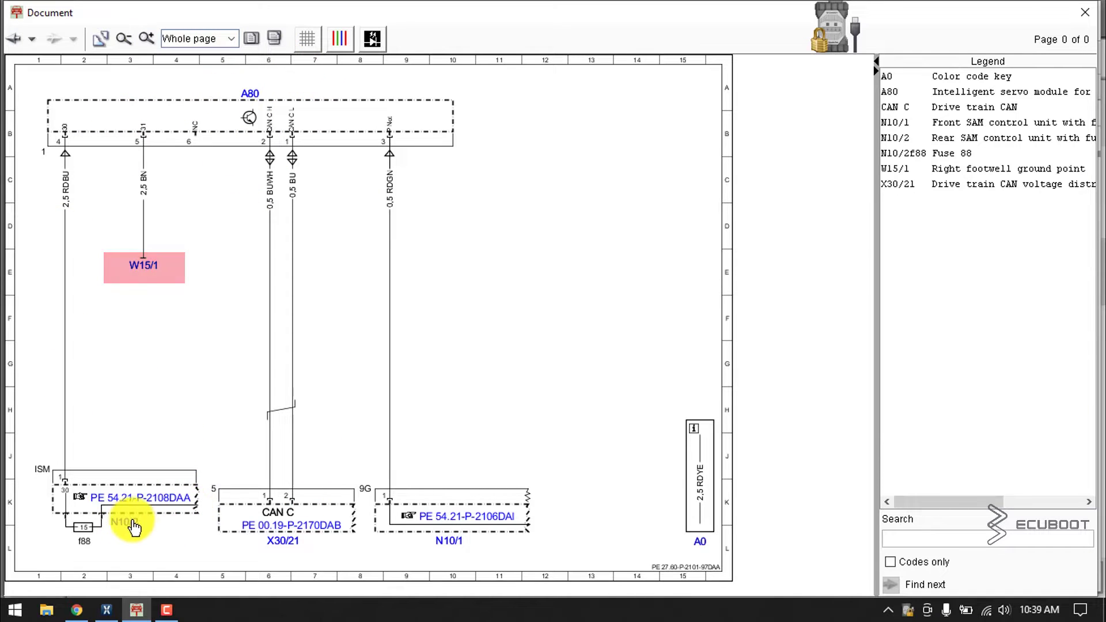
Look up ground point W15/1 in the ground-point list
{"action": "left_click", "coordinate": [190, 497]}
{"action": "scroll", "coordinate": [369, 322], "scroll_direction": "down", "scroll_amount": 15}
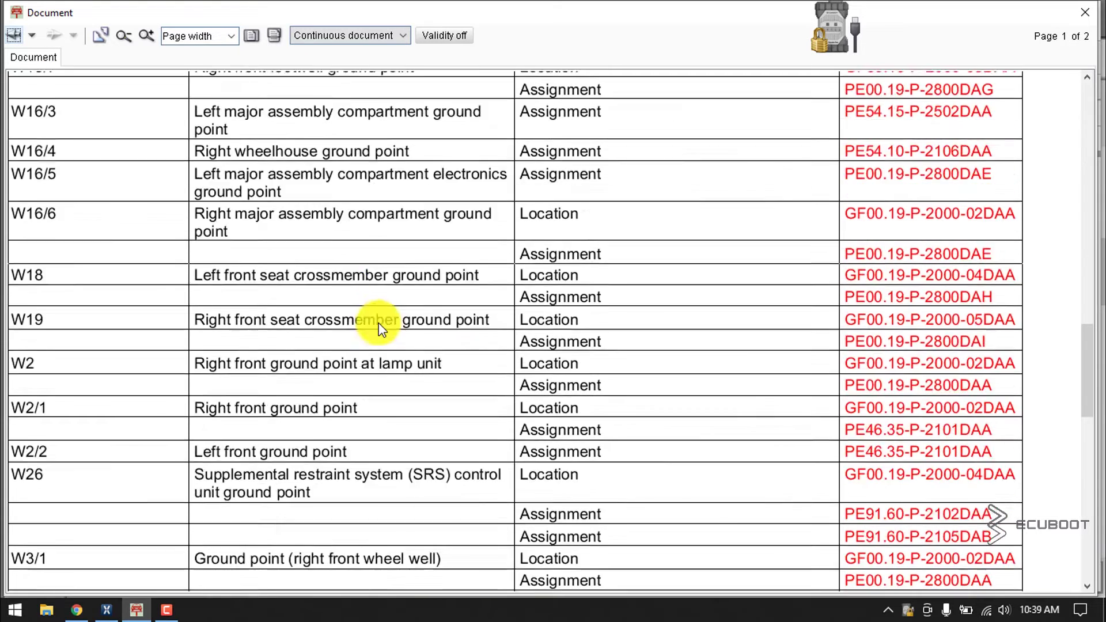
{"action": "scroll", "coordinate": [380, 328], "scroll_direction": "up", "scroll_amount": 5}
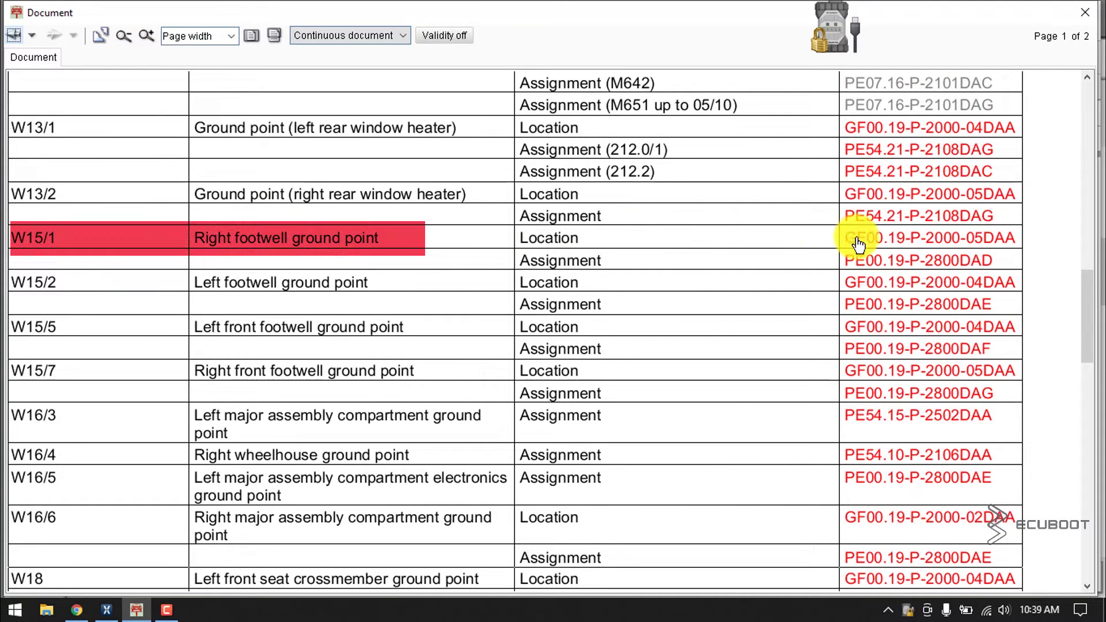
View the GF00.19-P-2000-05DAA photo locating W15/1 in the right footwell, then return to the table
{"action": "left_click", "coordinate": [897, 244]}
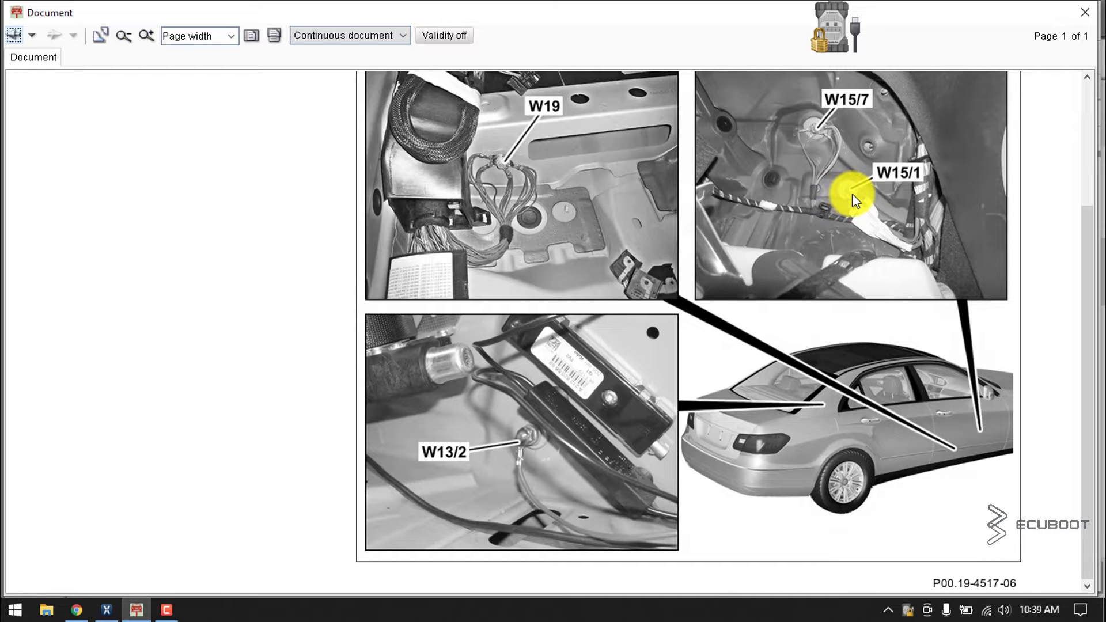
{"action": "scroll", "coordinate": [168, 248], "scroll_direction": "up", "scroll_amount": 3}
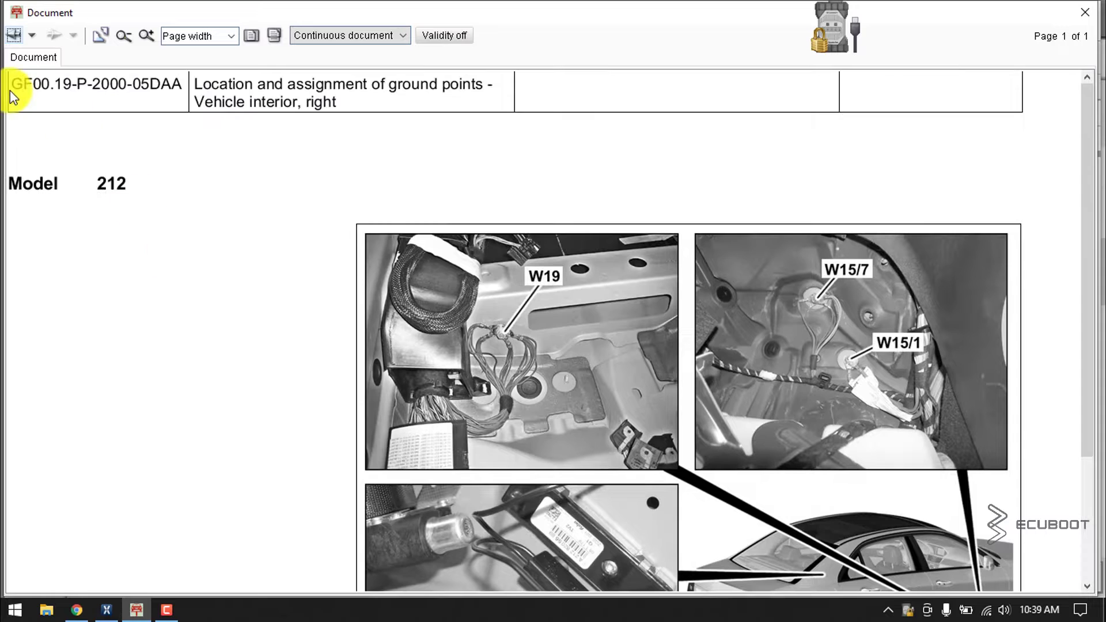
{"action": "left_click", "coordinate": [13, 40]}
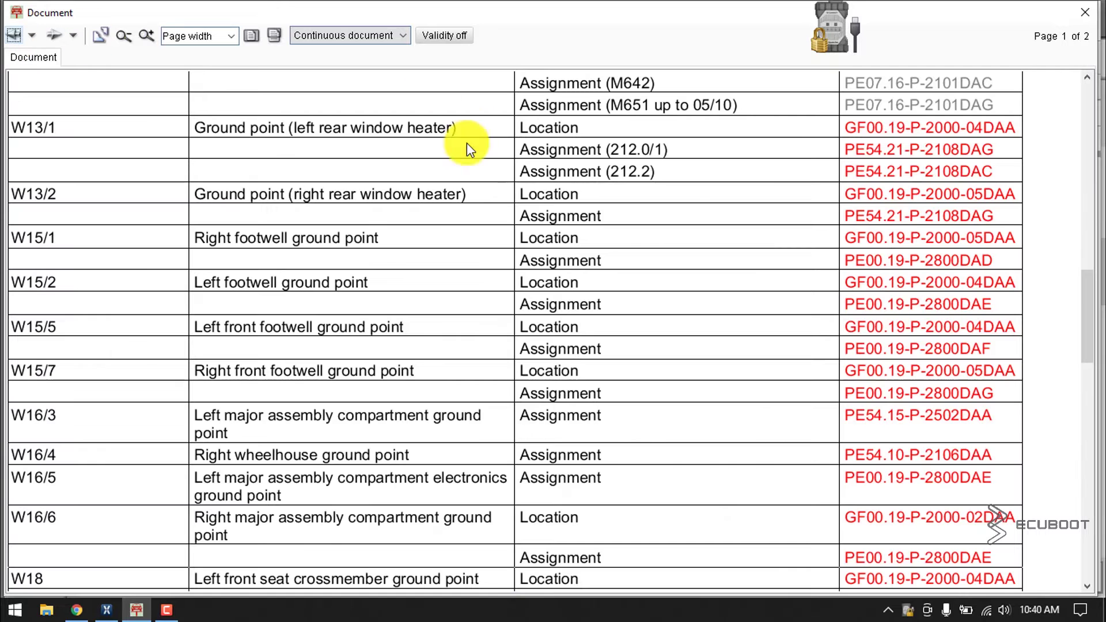
{"action": "scroll", "coordinate": [267, 277], "scroll_direction": "up", "scroll_amount": 5}
Return to the A80 schematic and open location document GF00.19-P-1000-05DAA from the X30/21 entry
{"action": "left_click", "coordinate": [13, 37]}
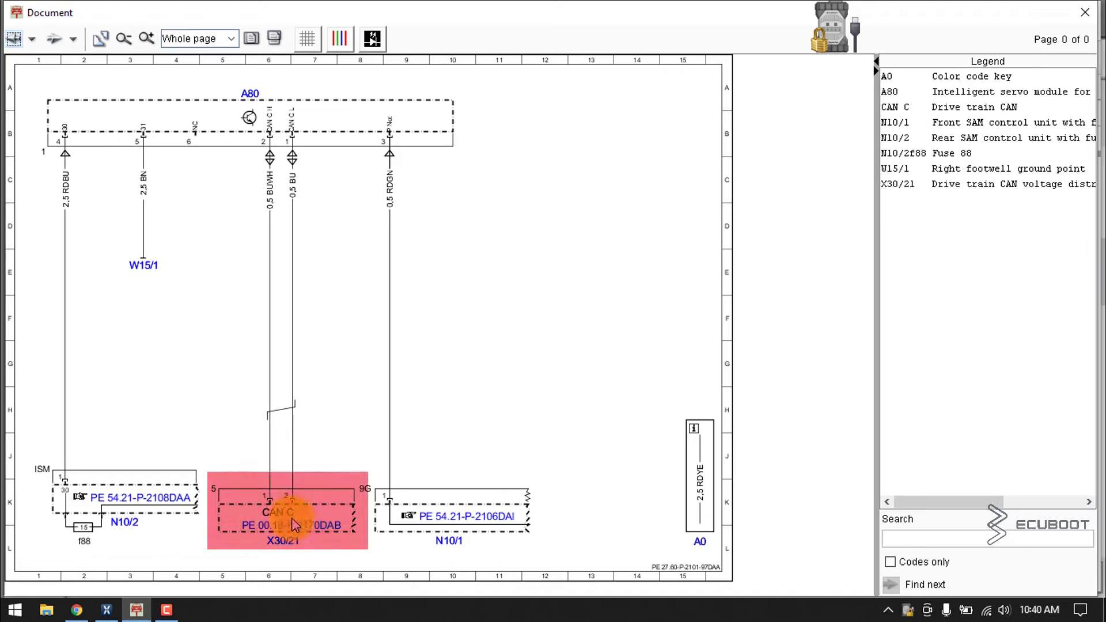
{"action": "left_click", "coordinate": [344, 530]}
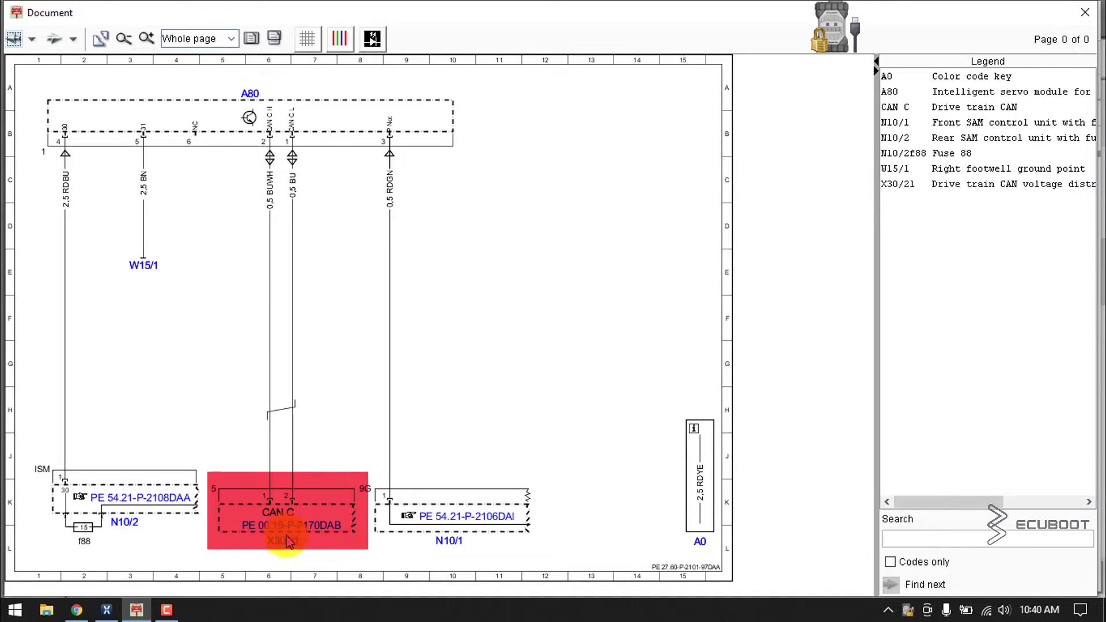
{"action": "left_click", "coordinate": [295, 531]}
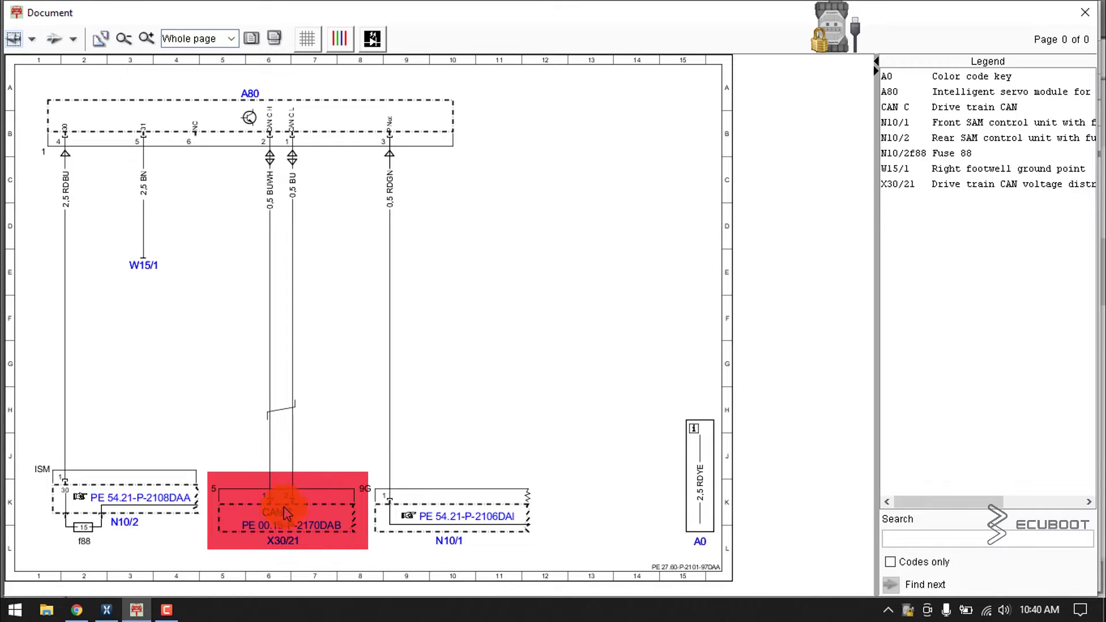
{"action": "left_click", "coordinate": [272, 514]}
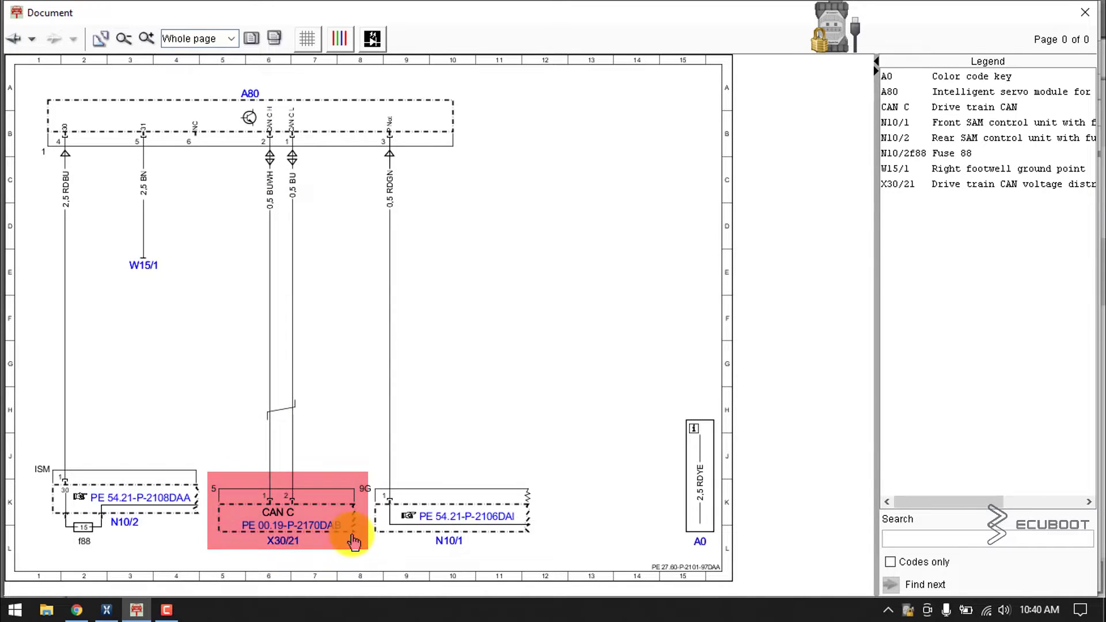
{"action": "scroll", "coordinate": [219, 246], "scroll_direction": "up", "scroll_amount": 3}
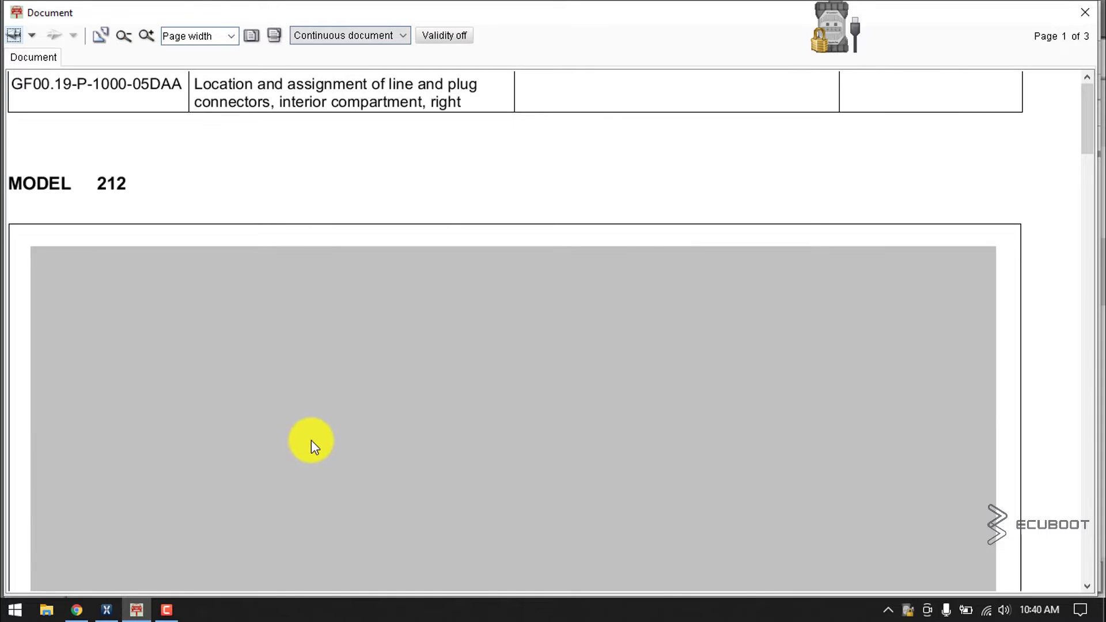
Scroll to the photo pinpointing X30/21 in the right-side harness beside X30/33 and X30/35
{"action": "scroll", "coordinate": [311, 439], "scroll_direction": "down", "scroll_amount": 2}
{"action": "scroll", "coordinate": [311, 438], "scroll_direction": "down", "scroll_amount": 3}
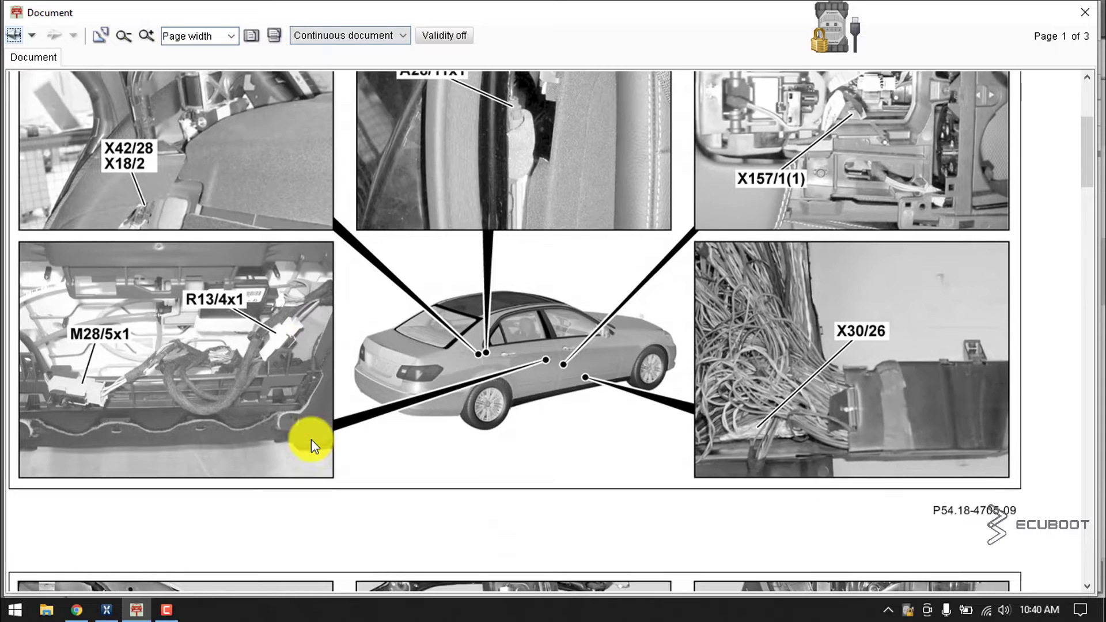
{"action": "scroll", "coordinate": [311, 439], "scroll_direction": "down", "scroll_amount": 4}
{"action": "scroll", "coordinate": [311, 439], "scroll_direction": "down", "scroll_amount": 4}
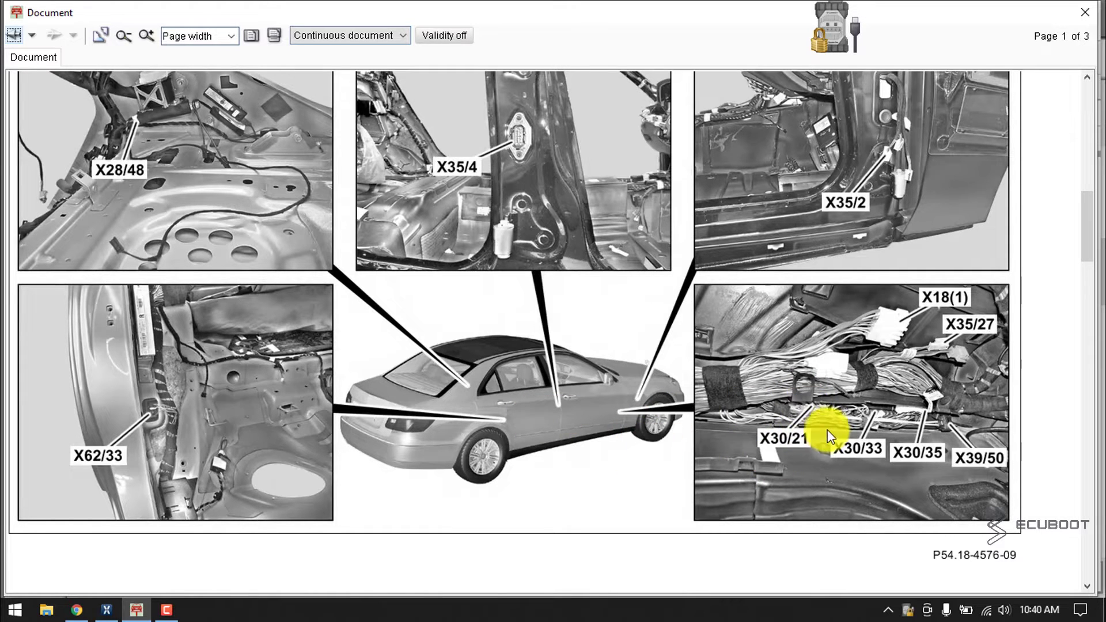
Go back to the A80 wiring diagram and highlight the 0.5 BU/WH CAN C wire to X30/21
{"action": "left_click", "coordinate": [13, 40]}
{"action": "left_click", "coordinate": [12, 42]}
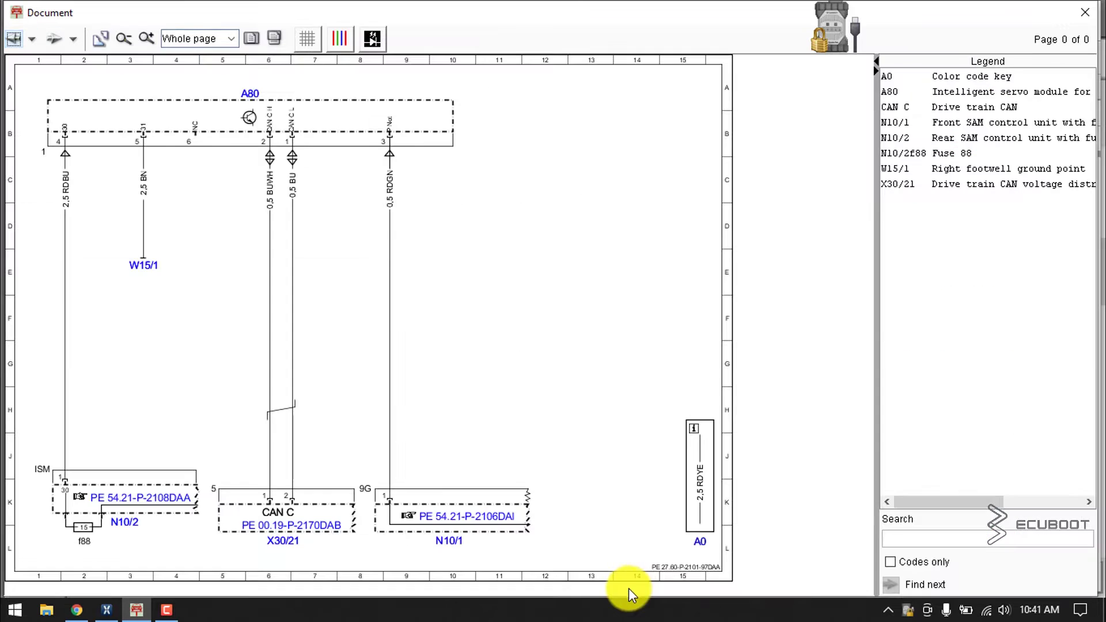
{"action": "left_click", "coordinate": [269, 251]}
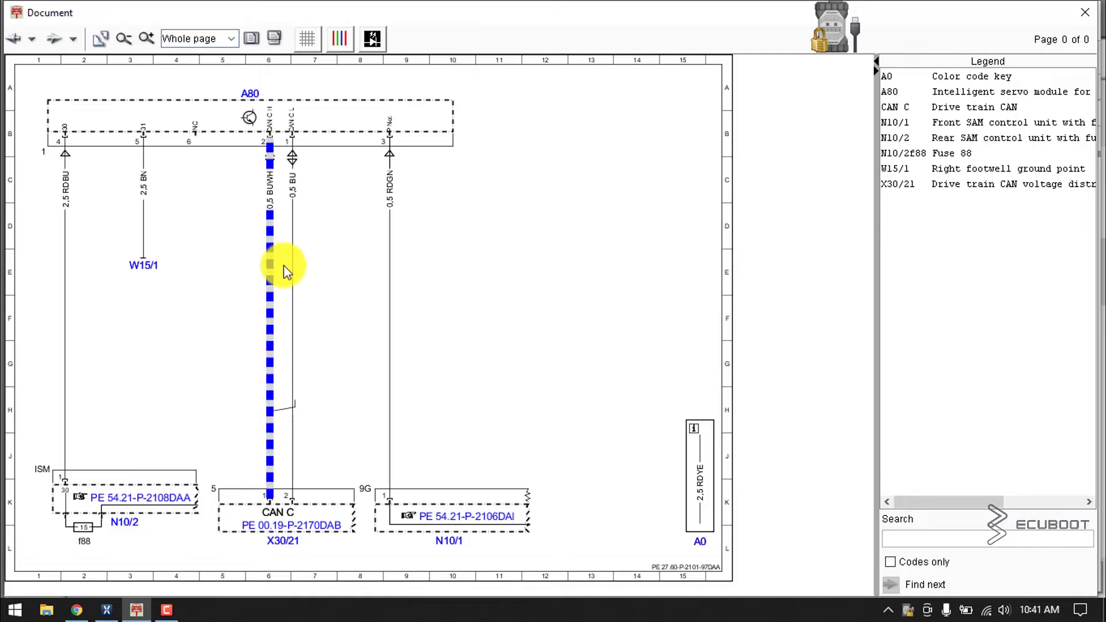